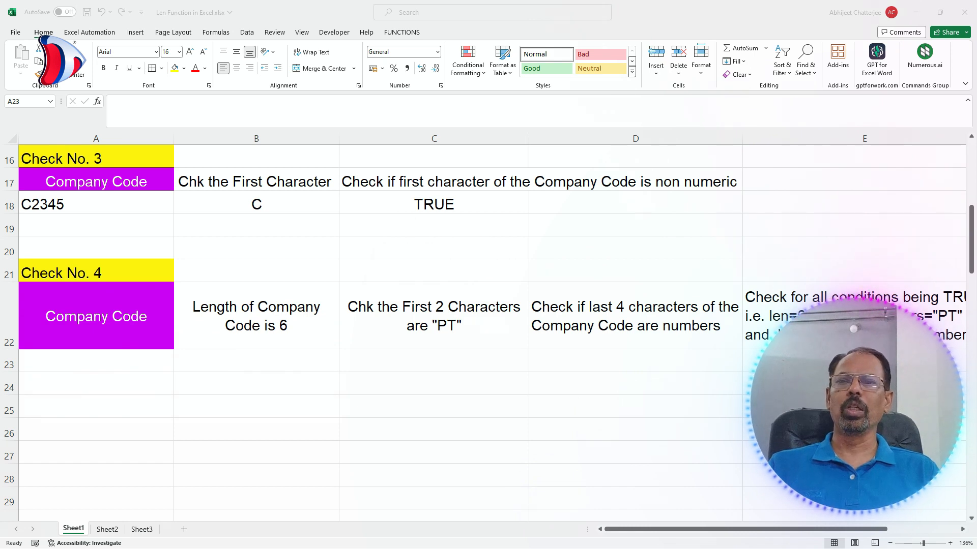
# Enter the company code PT4534 in cell A23 under Check No. 4
pyautogui.hotkey('alt', 'Tab')
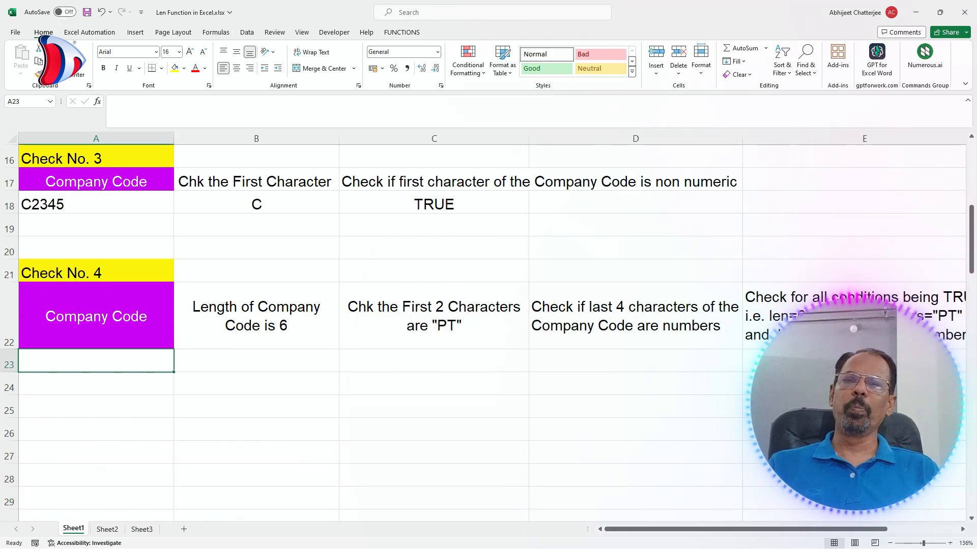
pyautogui.write('PT')
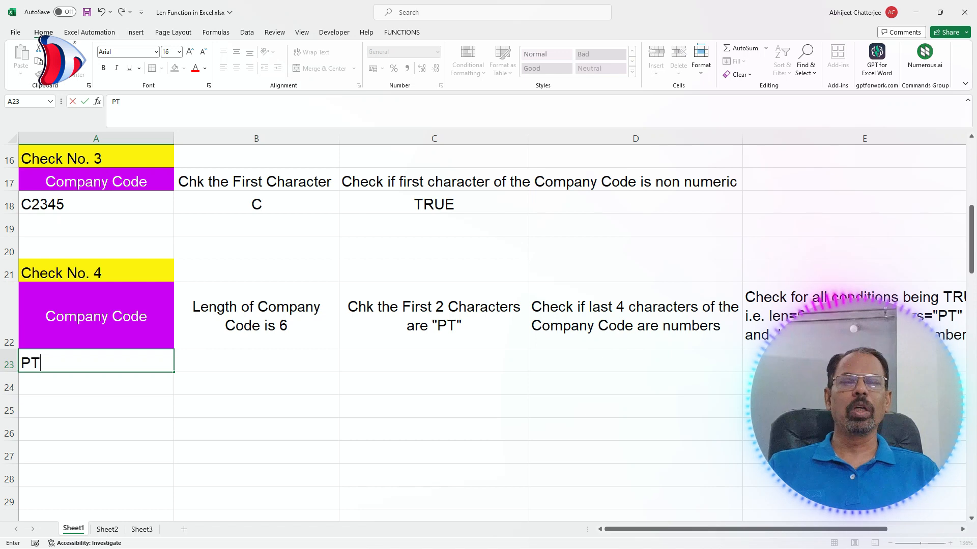
pyautogui.write('4534')
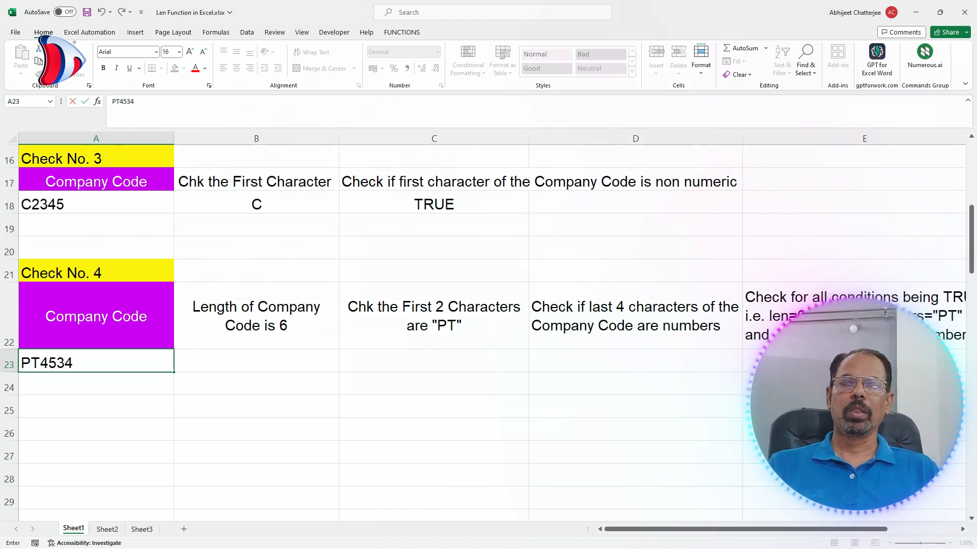
pyautogui.press('Tab')
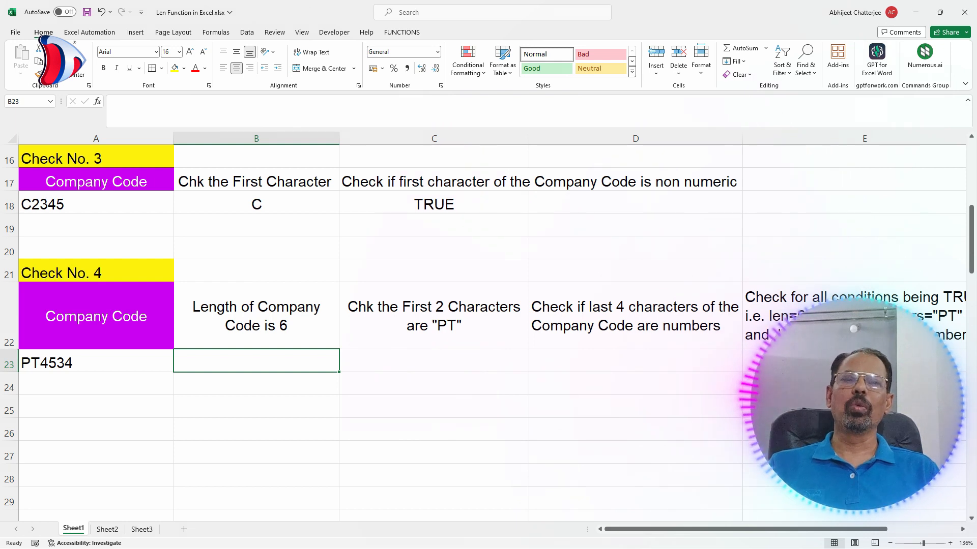
# Enter the formula =LEN(A23)=6 in B23 to test whether the company code has six characters
pyautogui.write('=')
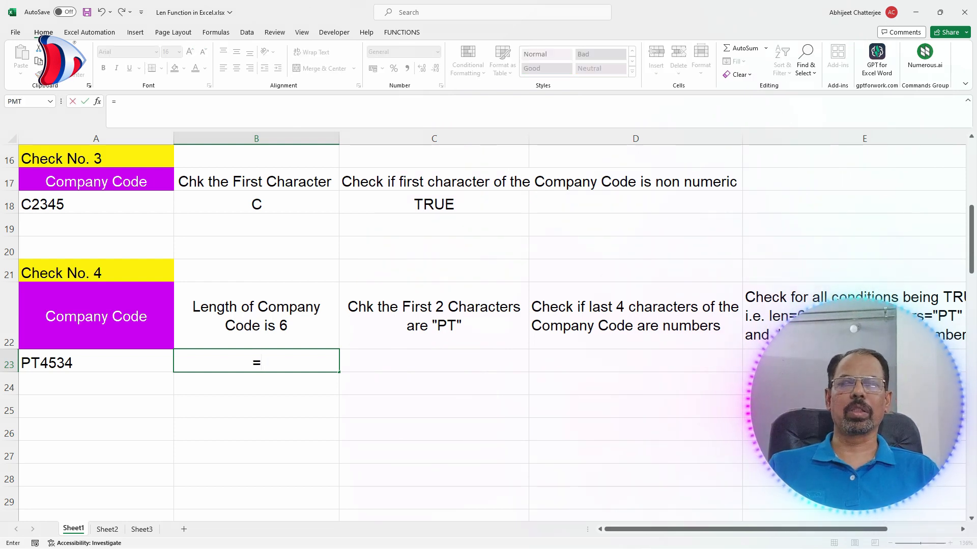
pyautogui.write('LEN')
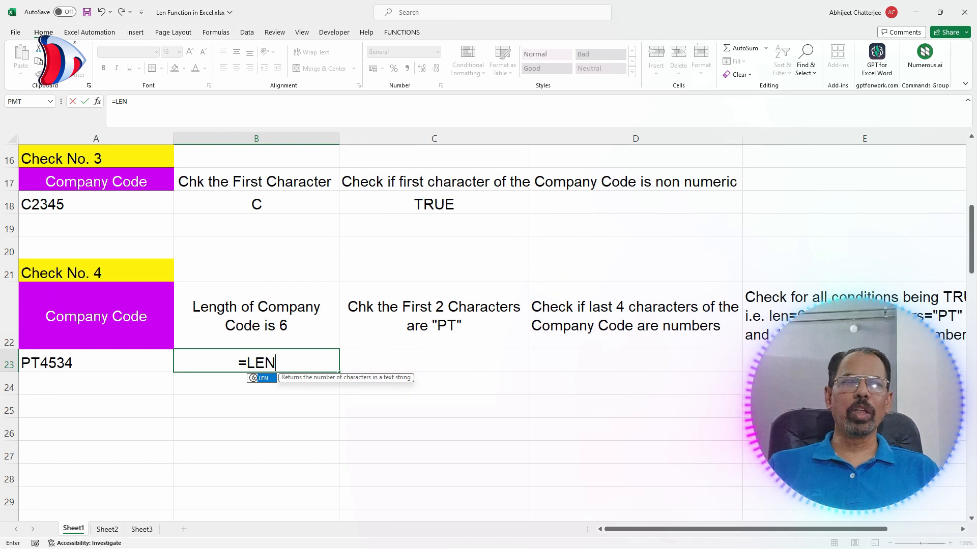
pyautogui.write('(')
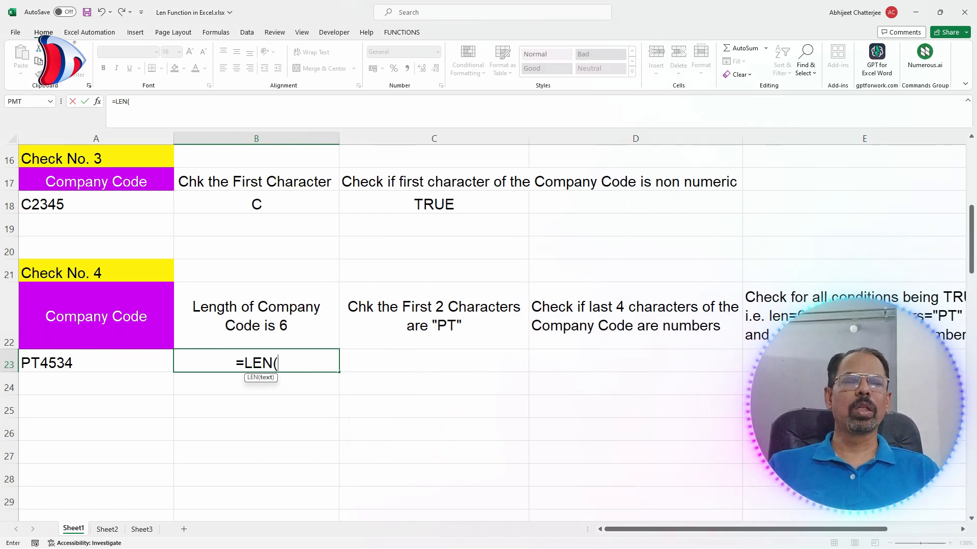
pyautogui.press('Left')
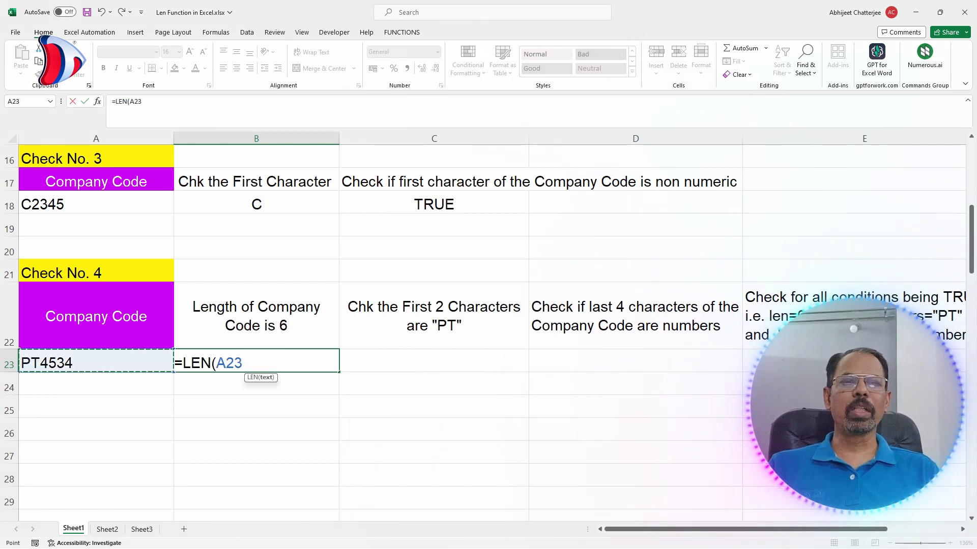
pyautogui.write(')=6')
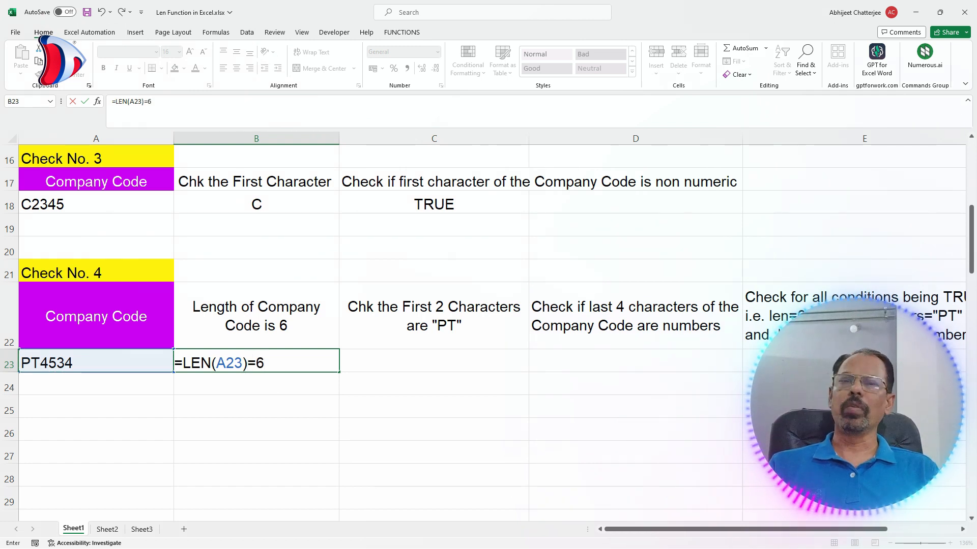
pyautogui.press('Return')
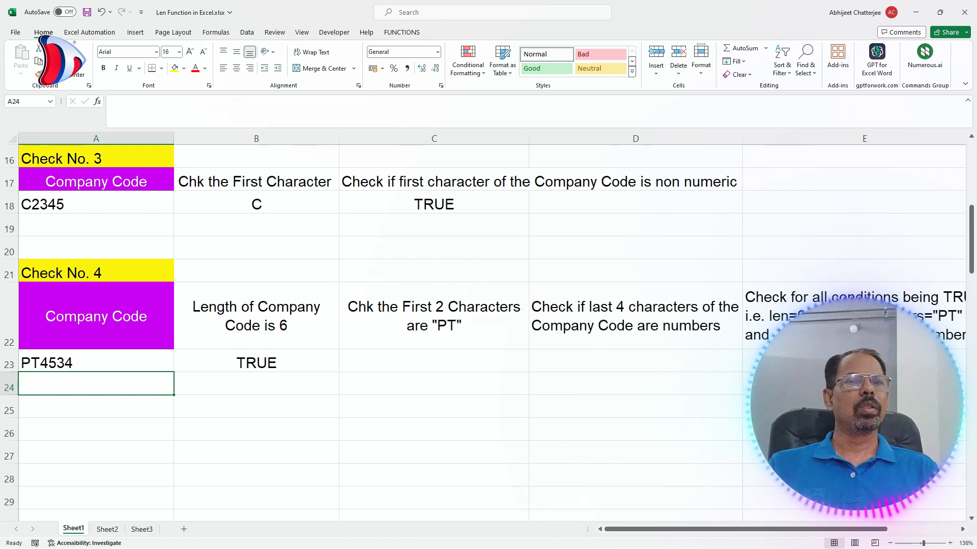
# Enter the formula =LEFT(A23,2)="PT" in C23 to check the first two characters of the code
pyautogui.click(434, 361)
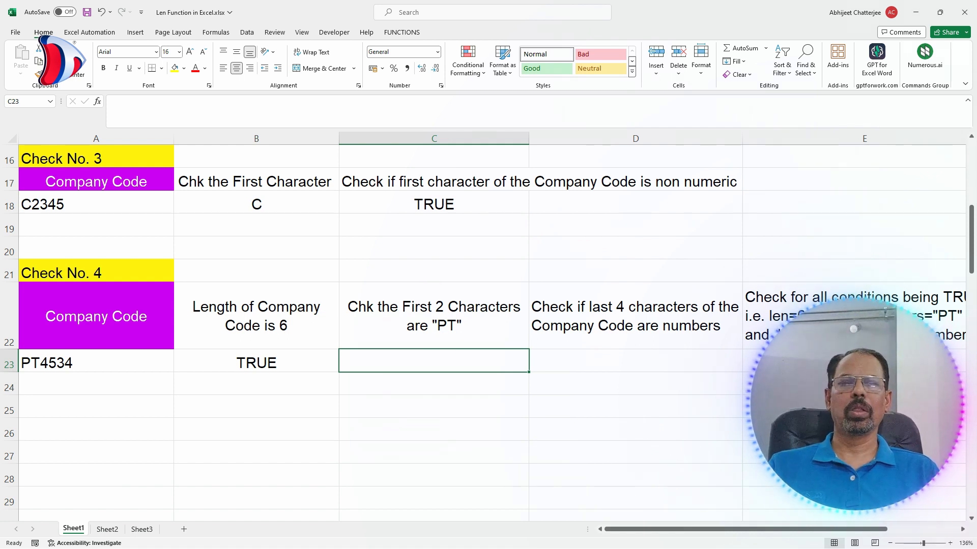
pyautogui.write('=')
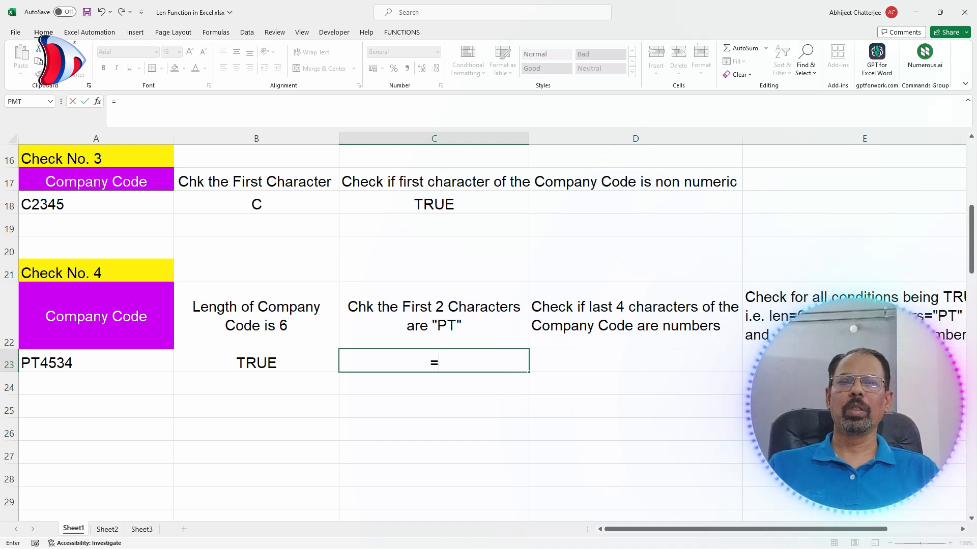
pyautogui.write('L')
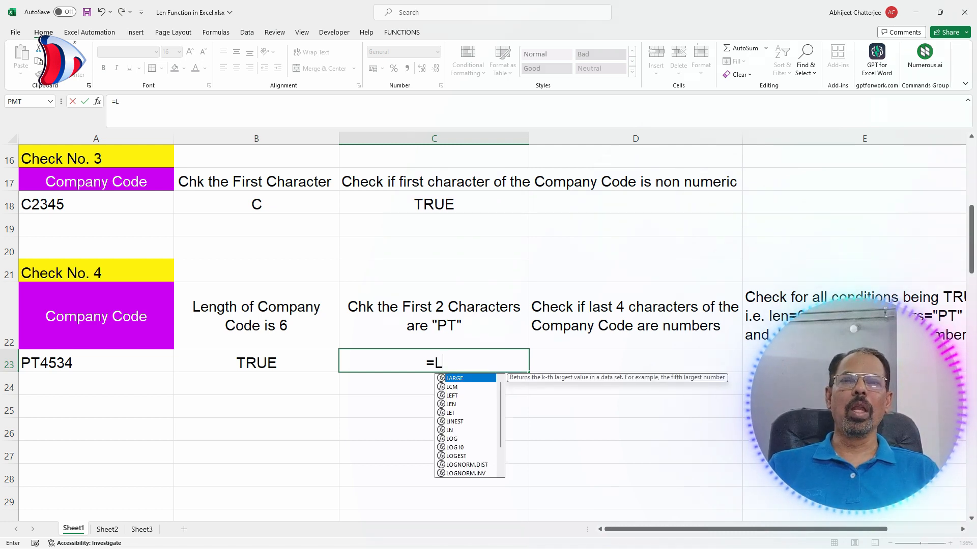
pyautogui.write('EFT(')
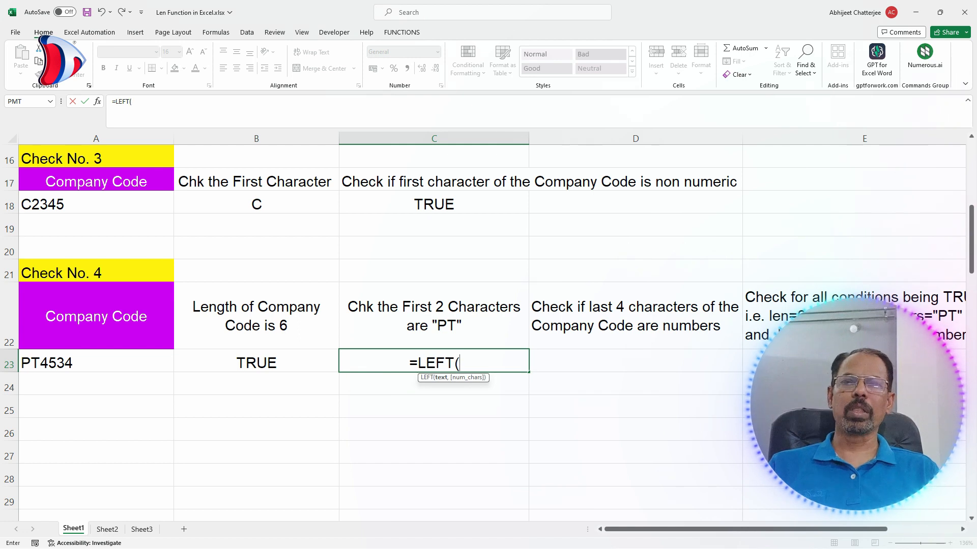
pyautogui.scroll(-1, 486, 327)
pyautogui.click(96, 294)
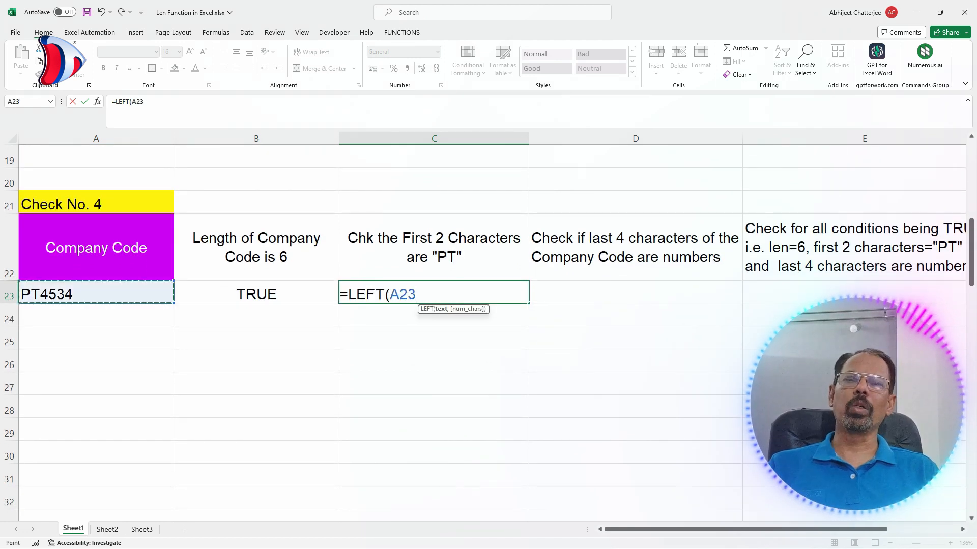
pyautogui.write(',2)="PT"')
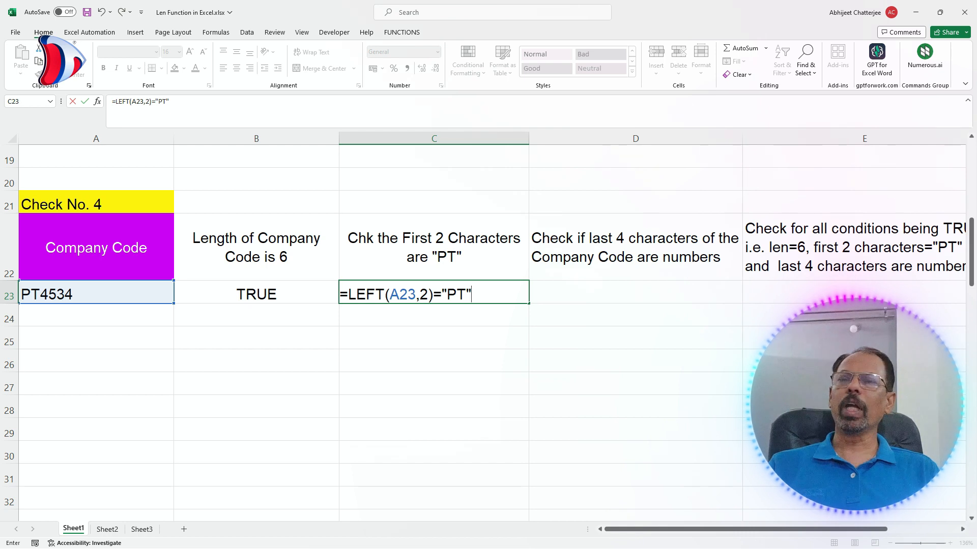
pyautogui.press('Return')
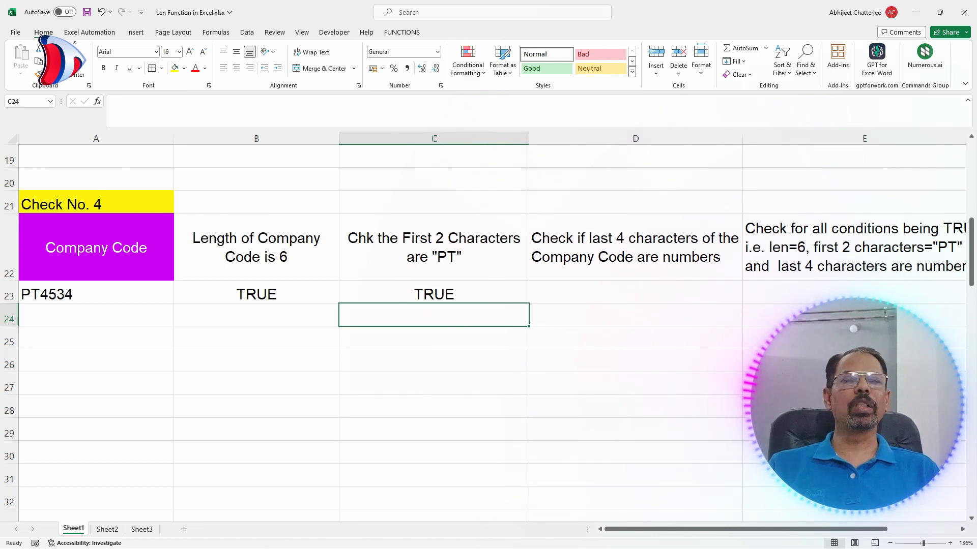
# Enter =ISNUMBER(VALUE(RIGHT(A23,4))) in D23 to check that the code's last four characters are numbers
pyautogui.click(635, 293)
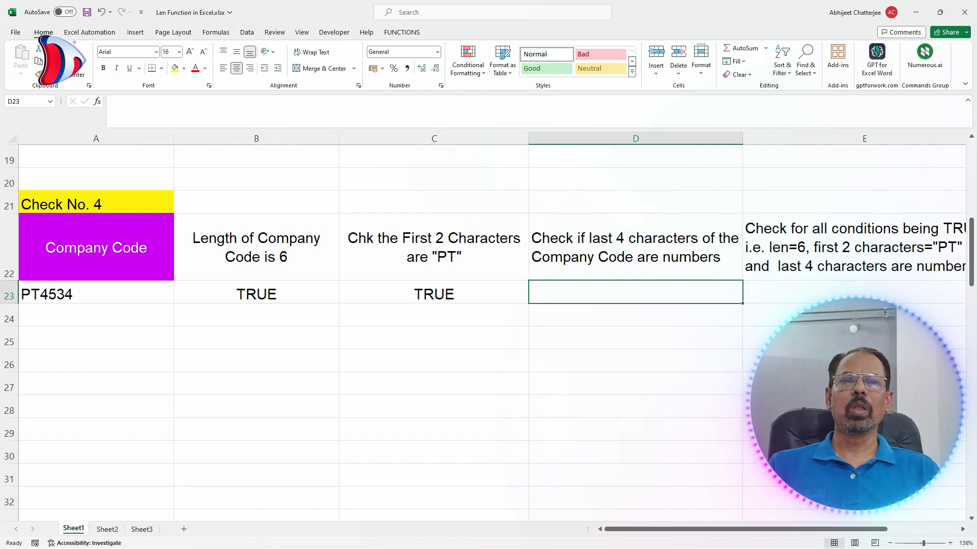
pyautogui.write('=ISNUMBER(VALUE(RIGHT(A23,4)))')
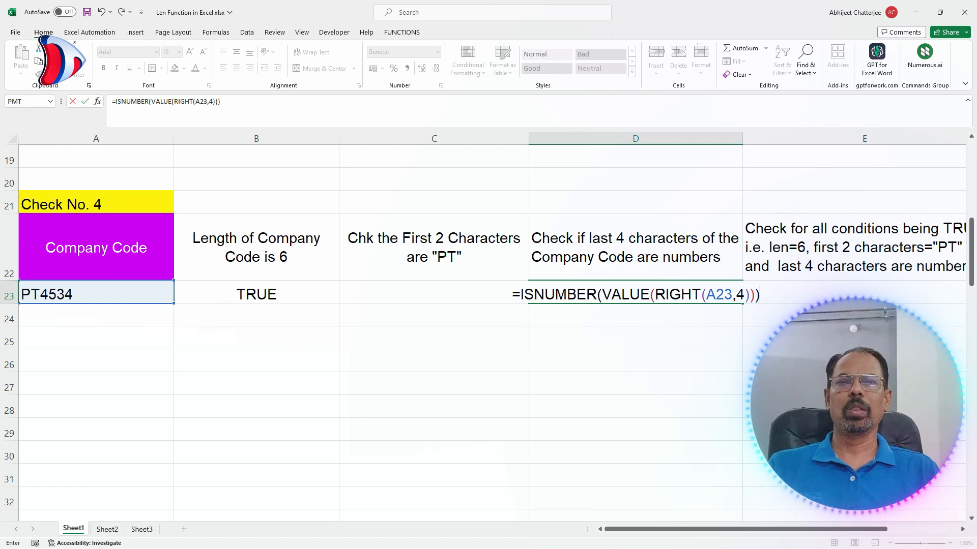
pyautogui.press('Return')
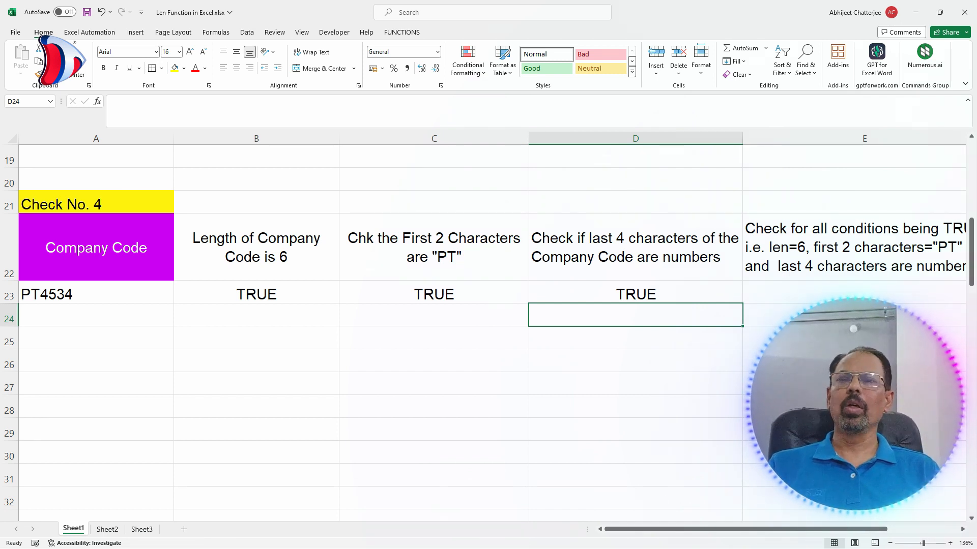
# Show the Office clipboard and copy the expression LEN(A23)=6, without its leading equals sign, from B23 to it
pyautogui.click(854, 292)
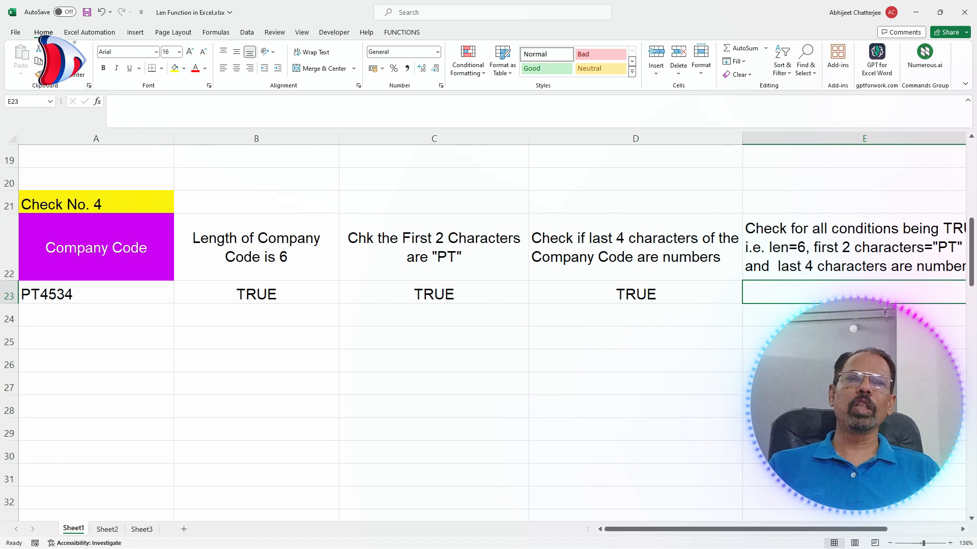
pyautogui.click(89, 85)
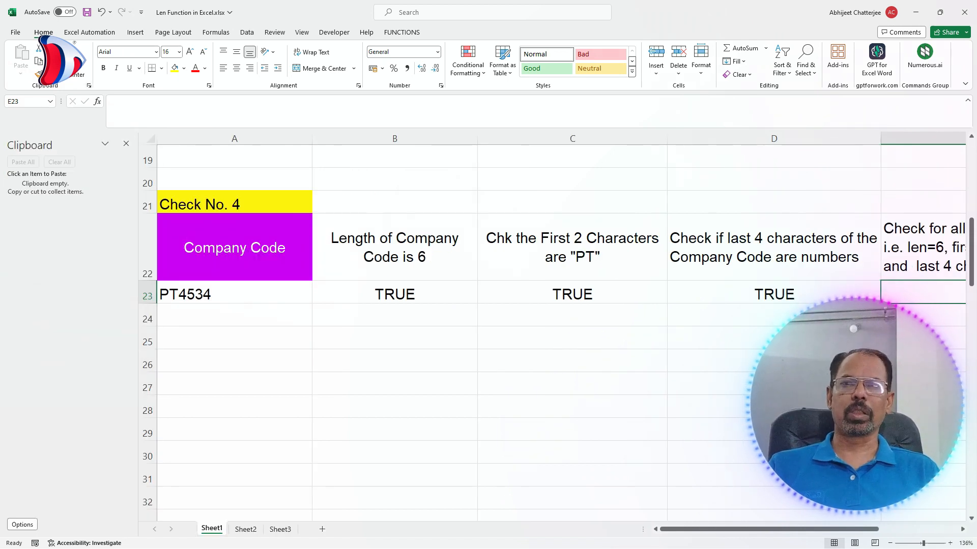
pyautogui.click(395, 293)
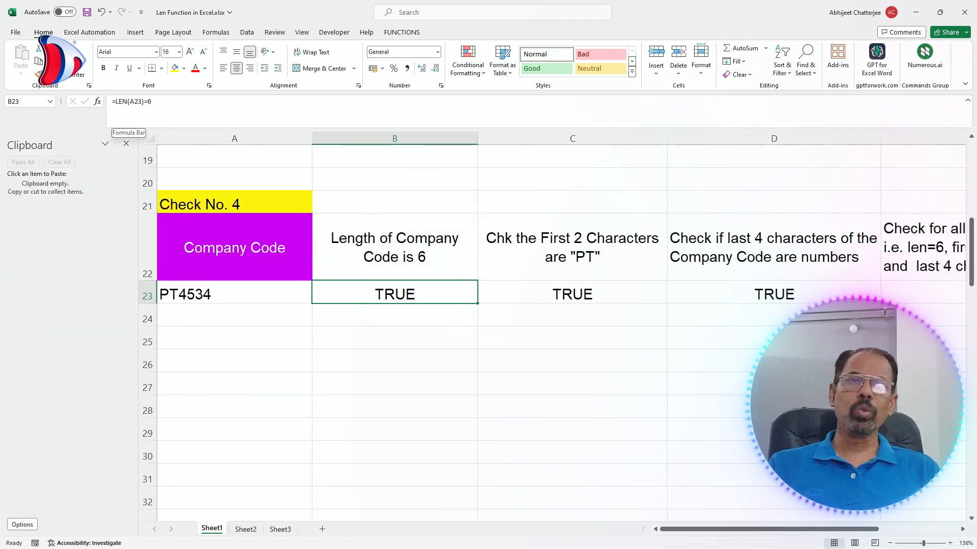
pyautogui.moveTo(116, 102); pyautogui.dragTo(152, 101)
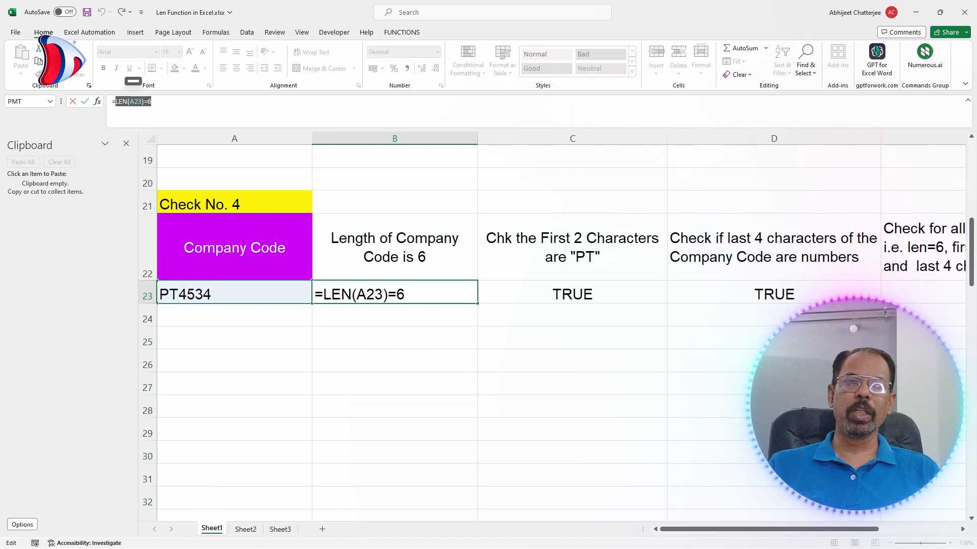
pyautogui.hotkey('ctrl', 'c')
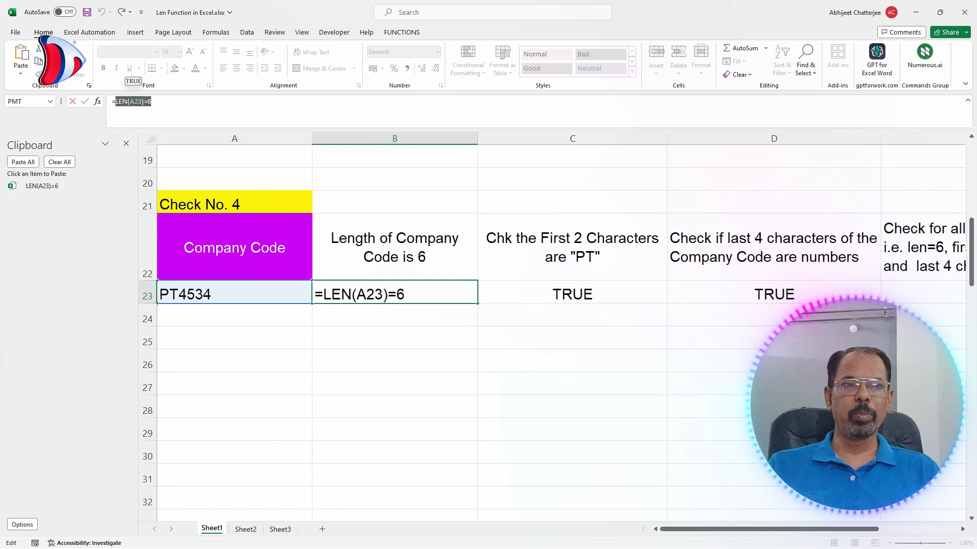
pyautogui.press('Return')
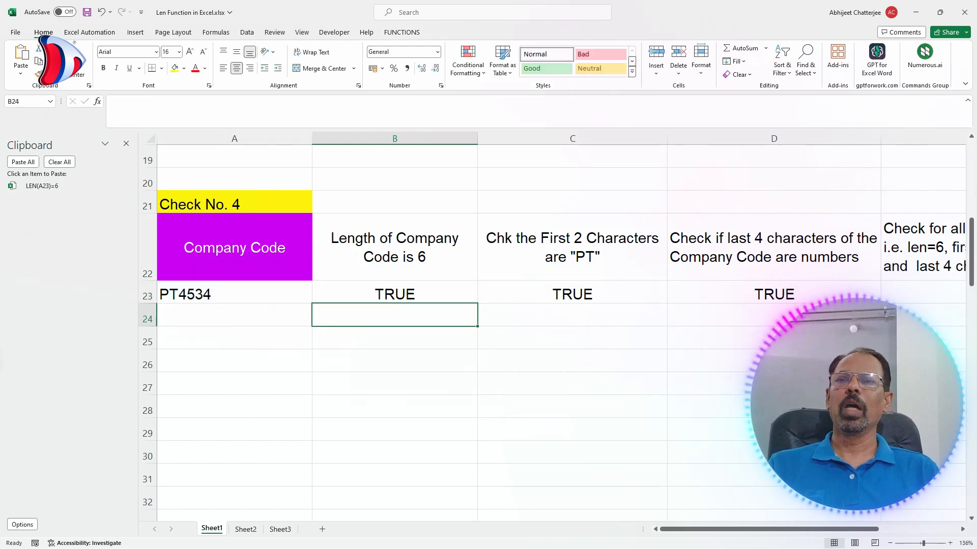
# Copy the expression LEFT(A23,2)="PT" from C23's formula to the clipboard, leaving out the leading equals sign
pyautogui.click(572, 292)
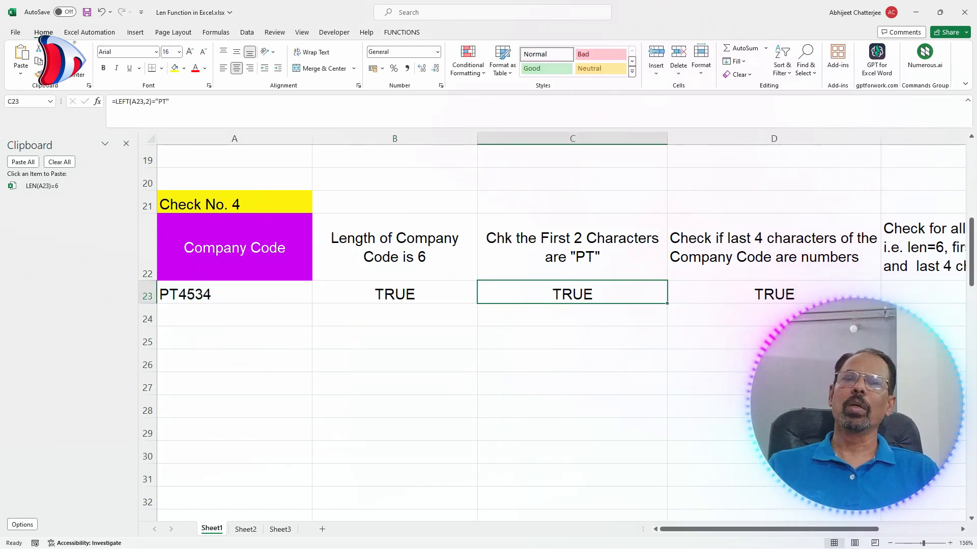
pyautogui.moveTo(115, 102); pyautogui.dragTo(170, 101)
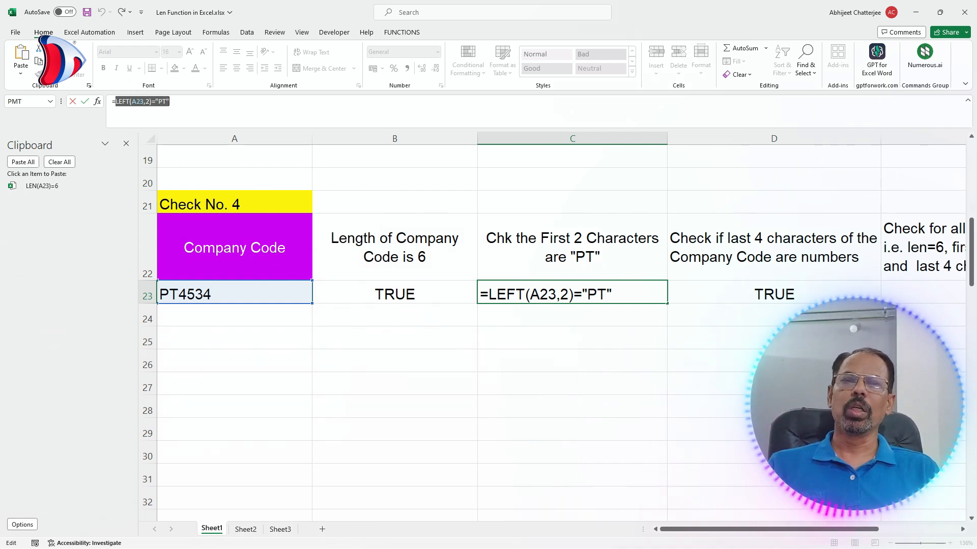
pyautogui.hotkey('ctrl', 'v')
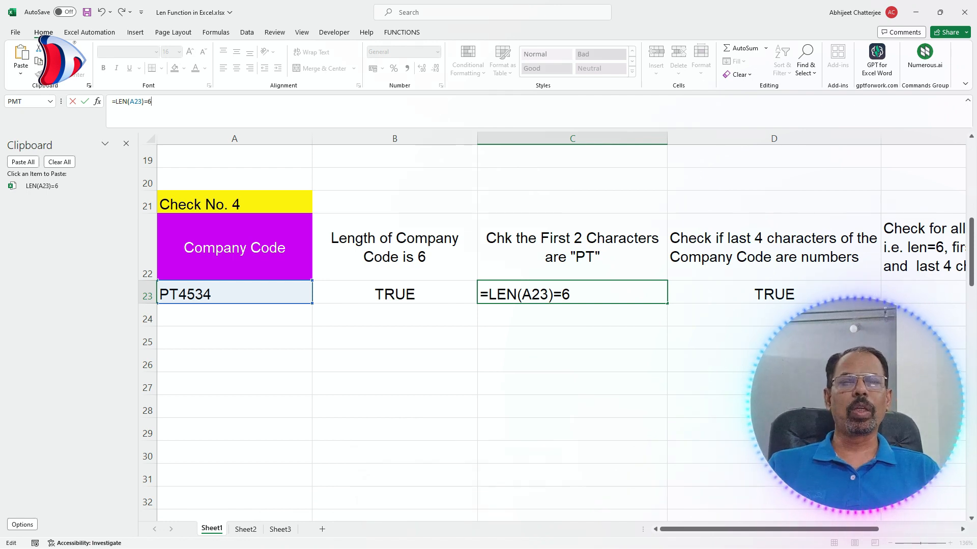
pyautogui.hotkey('ctrl', 'z')
pyautogui.hotkey('ctrl', 'c')
pyautogui.press('Return')
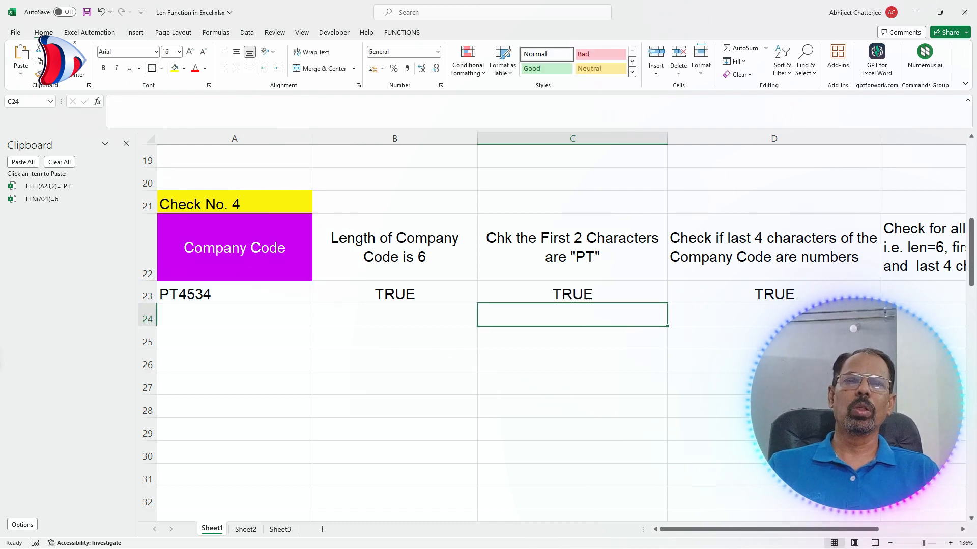
# Copy the expression ISNUMBER(VALUE(RIGHT(A23,4))) from D23's formula to the clipboard, without the leading equals sign
pyautogui.click(774, 293)
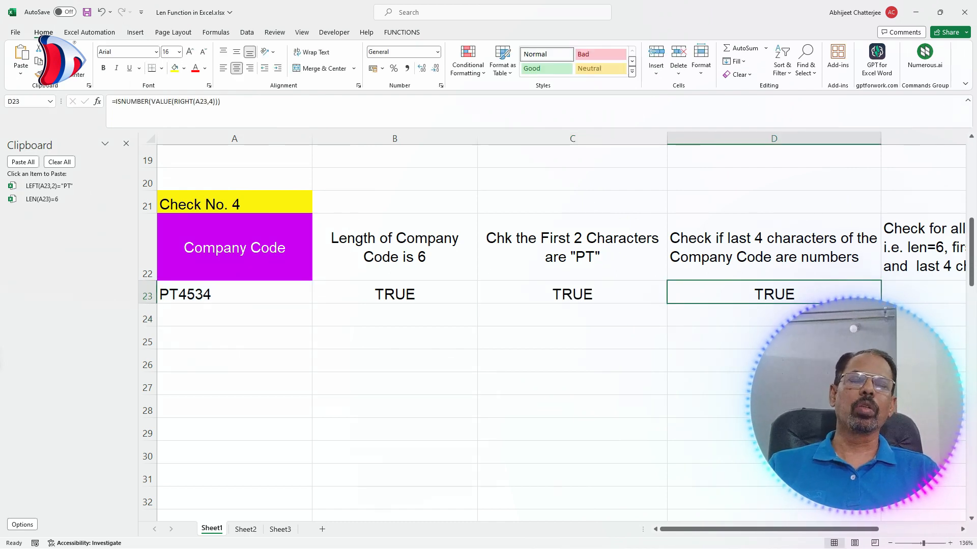
pyautogui.moveTo(116, 102); pyautogui.dragTo(221, 102)
pyautogui.hotkey('ctrl', 'c')
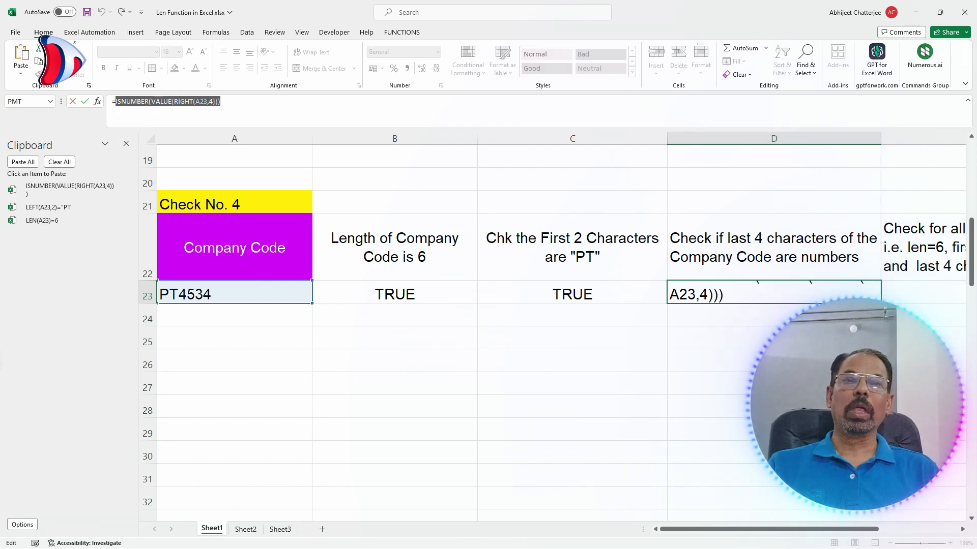
pyautogui.press('Return')
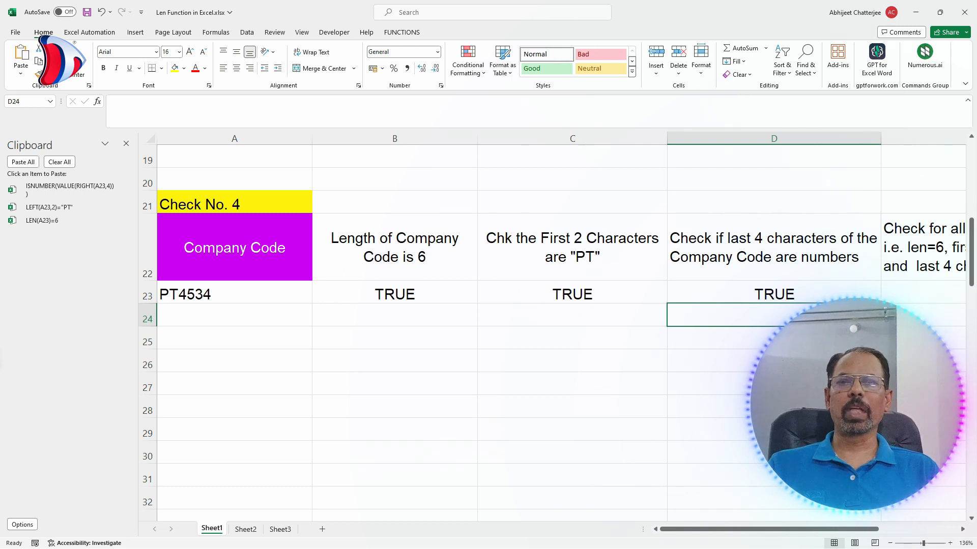
# Enter =AND(LEN(A23)=6,LEFT(A23,2)="PT",ISNUMBER(VALUE(RIGHT(A23,4)))) in E23, pasting each of the three conditions from the Office clipboard
pyautogui.click(922, 292)
pyautogui.press('F2')
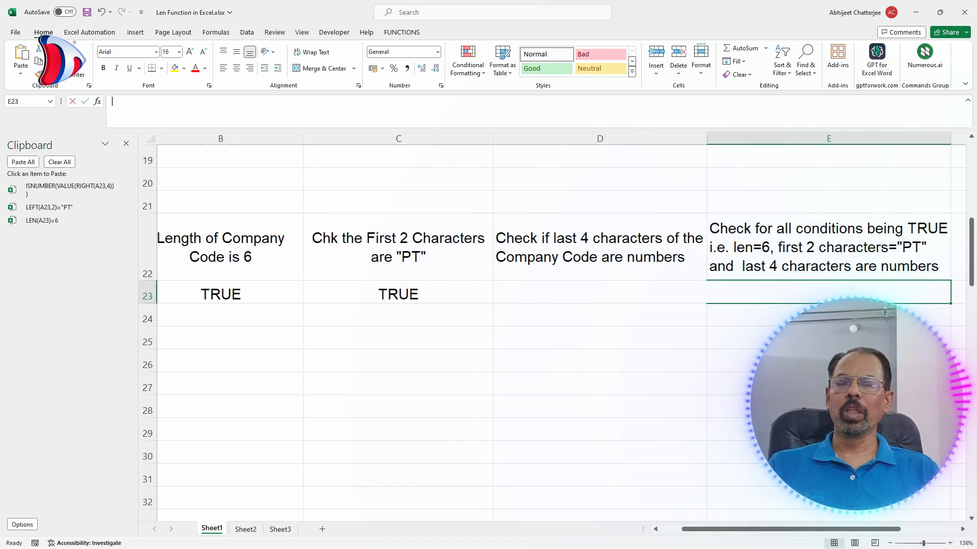
pyautogui.write('=')
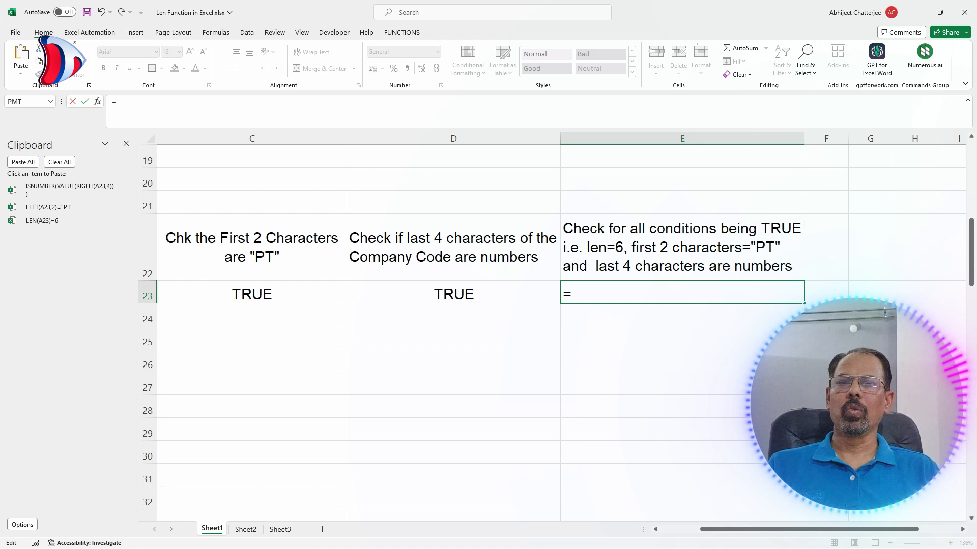
pyautogui.write('AND(')
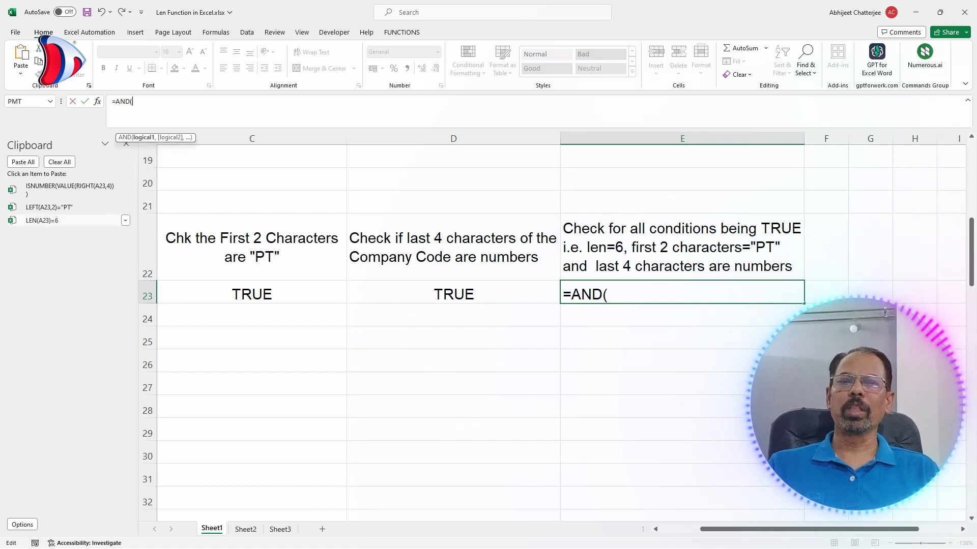
pyautogui.click(51, 220)
pyautogui.write(',')
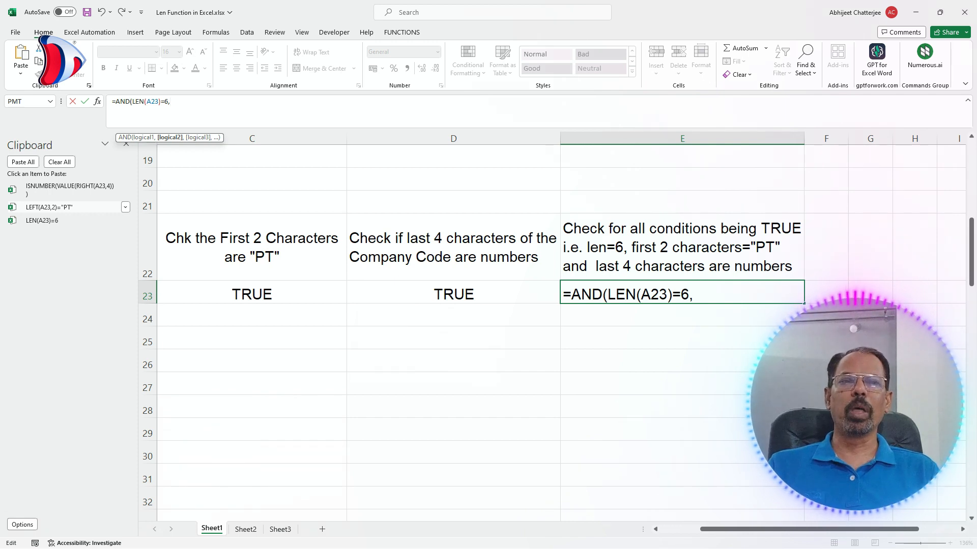
pyautogui.click(49, 207)
pyautogui.write(',2)="PT",')
pyautogui.click(69, 190)
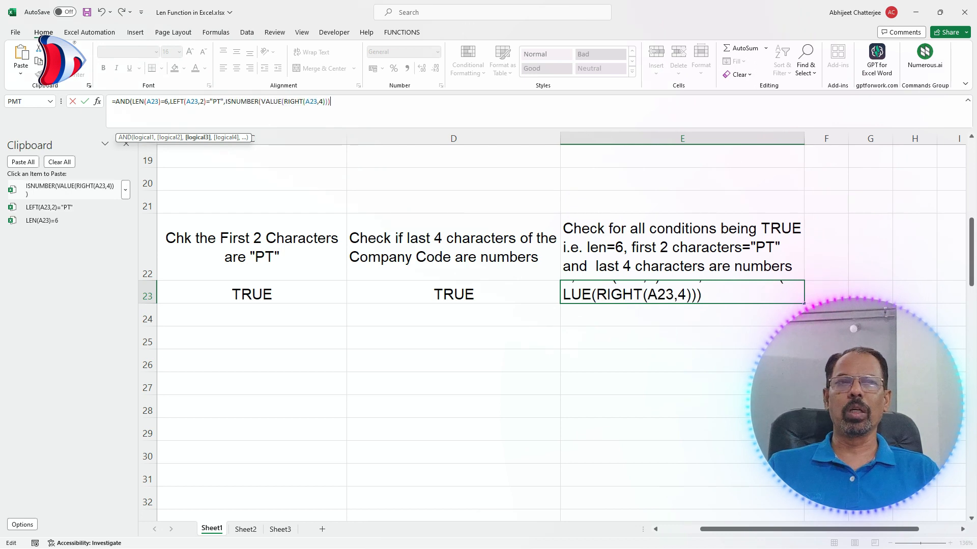
pyautogui.write(')')
pyautogui.press('Return')
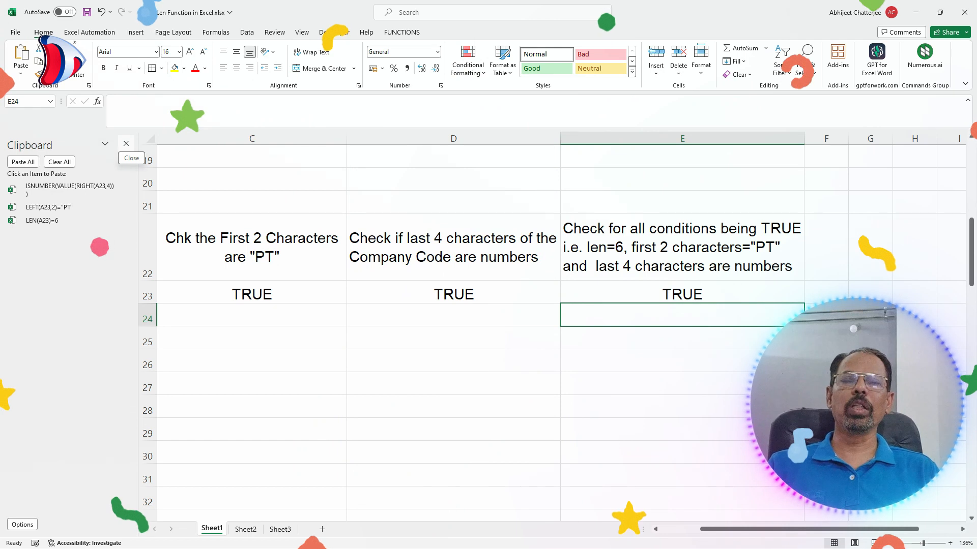
# Hide the Office clipboard and bring the whole Check No. 4 table back into view from the Company Code column
pyautogui.click(126, 144)
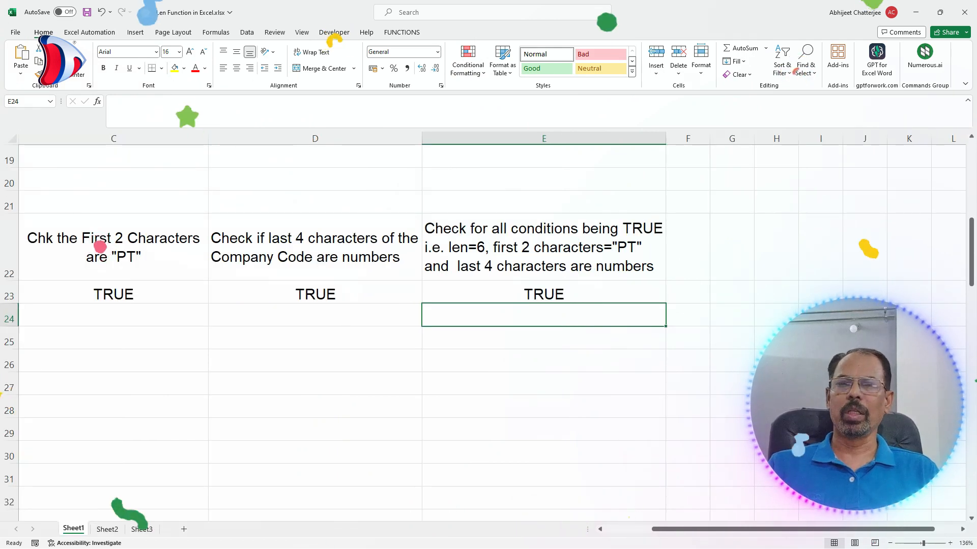
pyautogui.hscroll(-2, 492, 333)
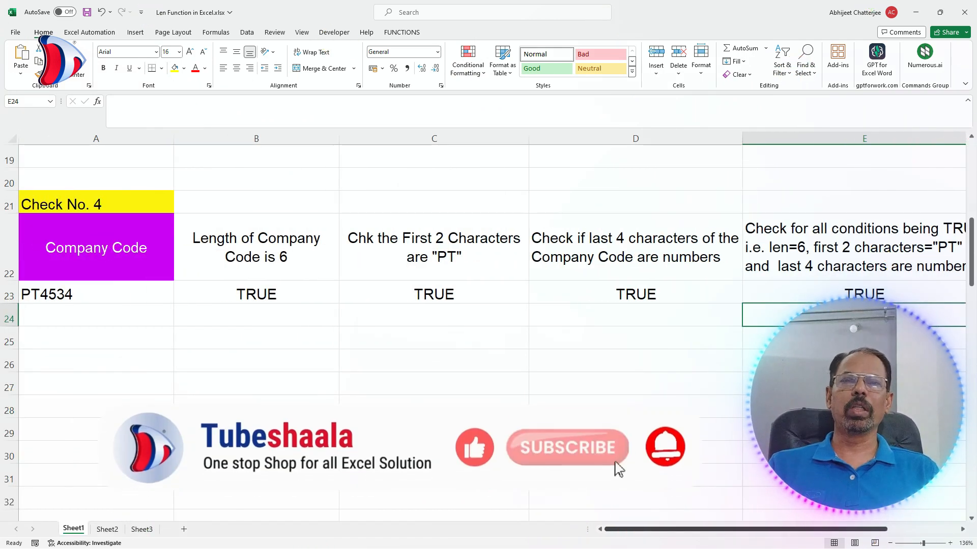